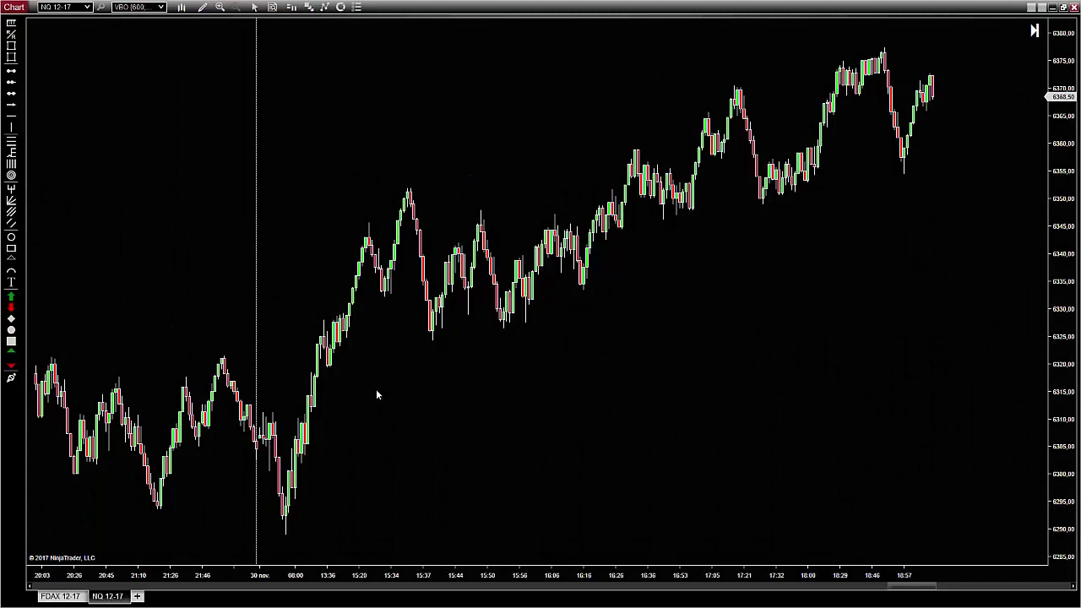
Step: Add Elliott Indicator 5.25 from NinjaAddons to the NQ chart with Swing strength set to Big
click(325, 8)
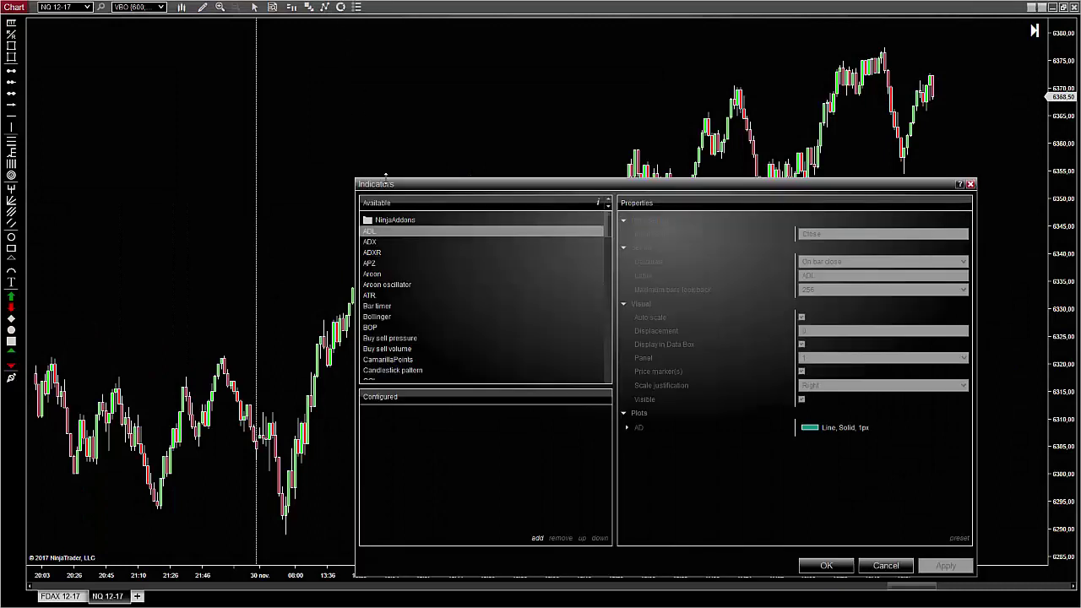
click(386, 221)
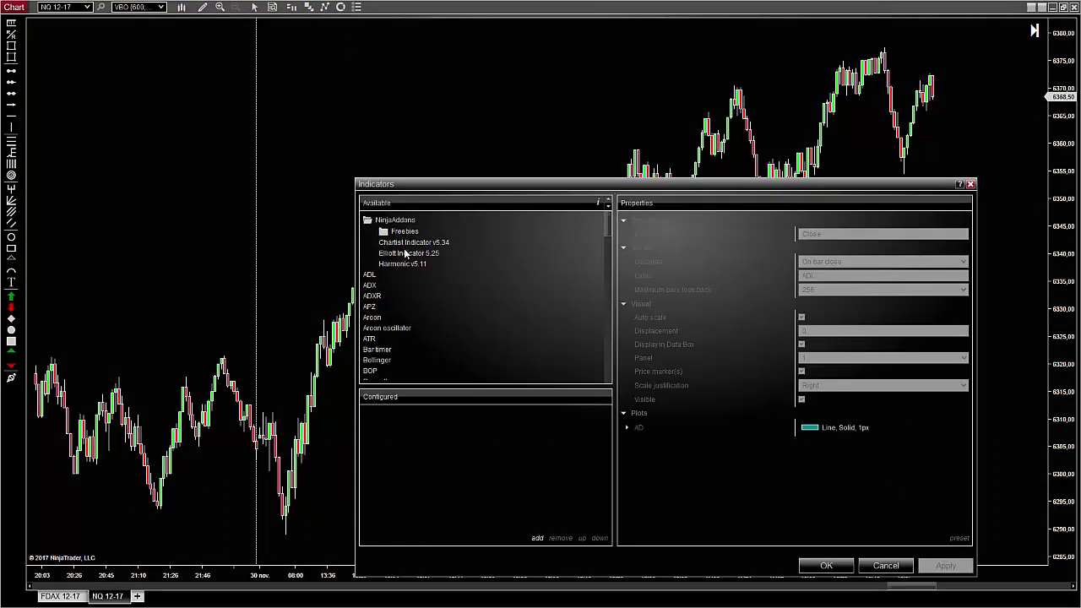
double_click(407, 252)
drag(503, 184, 307, 128)
click(608, 178)
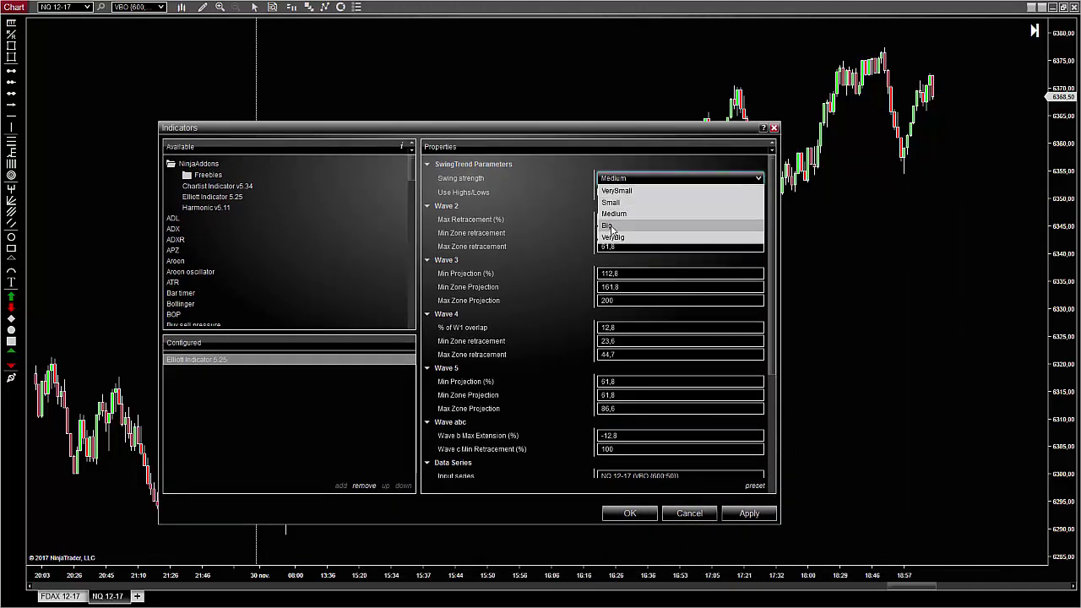
click(621, 230)
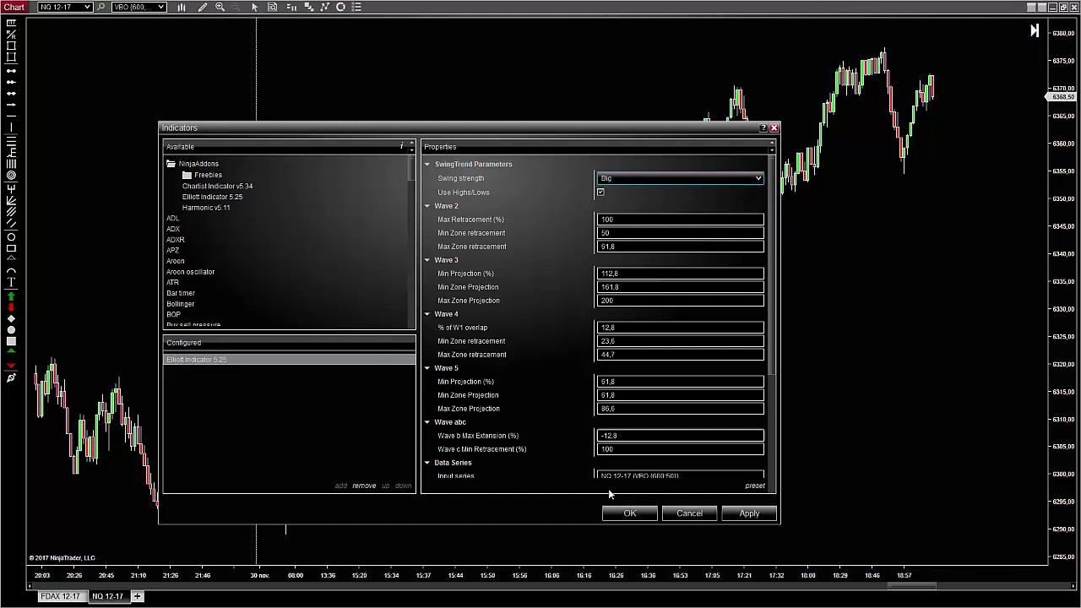
click(619, 514)
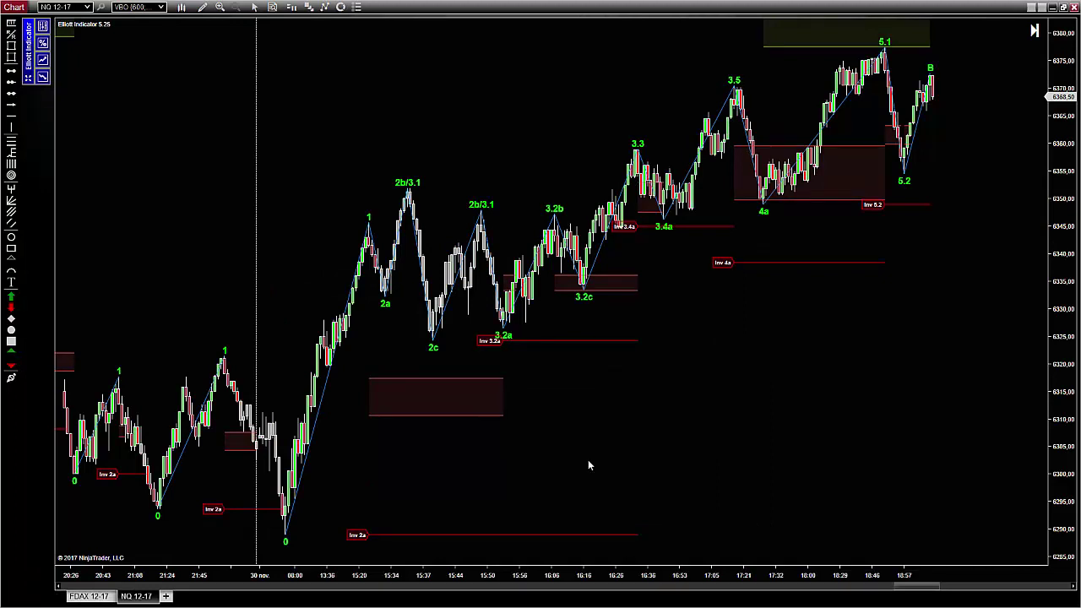
Step: Open the Elliott Indicator panel and show the Guide Display options for the Bearish and Bullish Counts
click(44, 61)
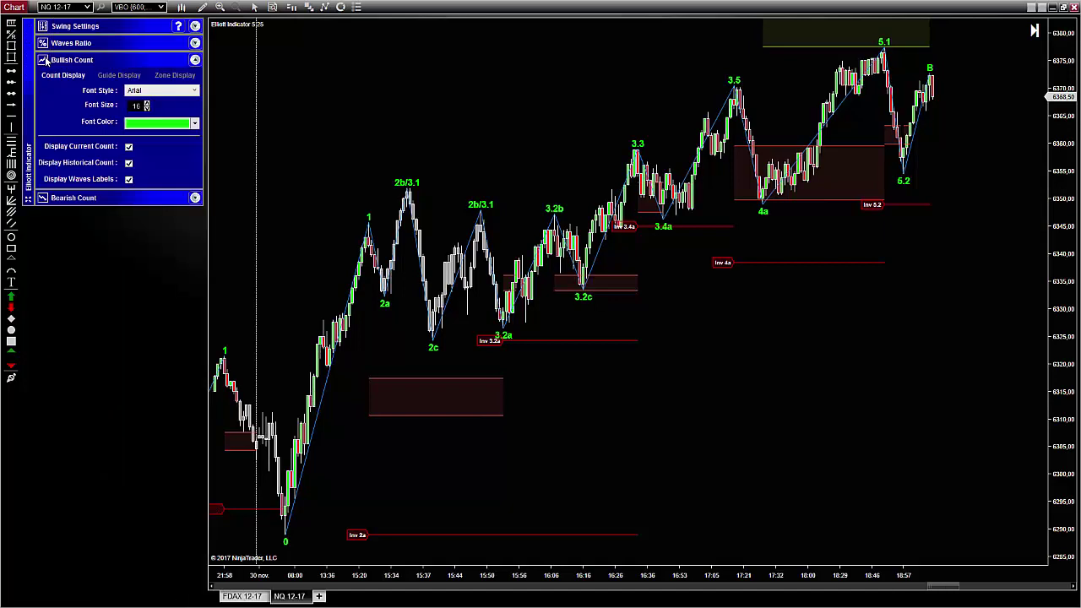
click(194, 197)
click(133, 216)
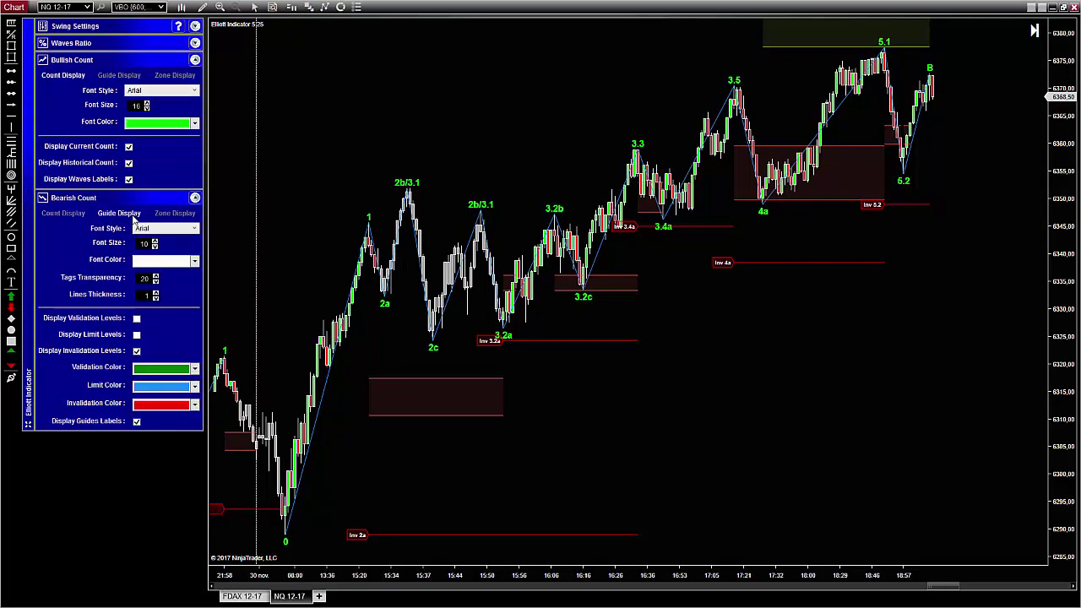
click(127, 76)
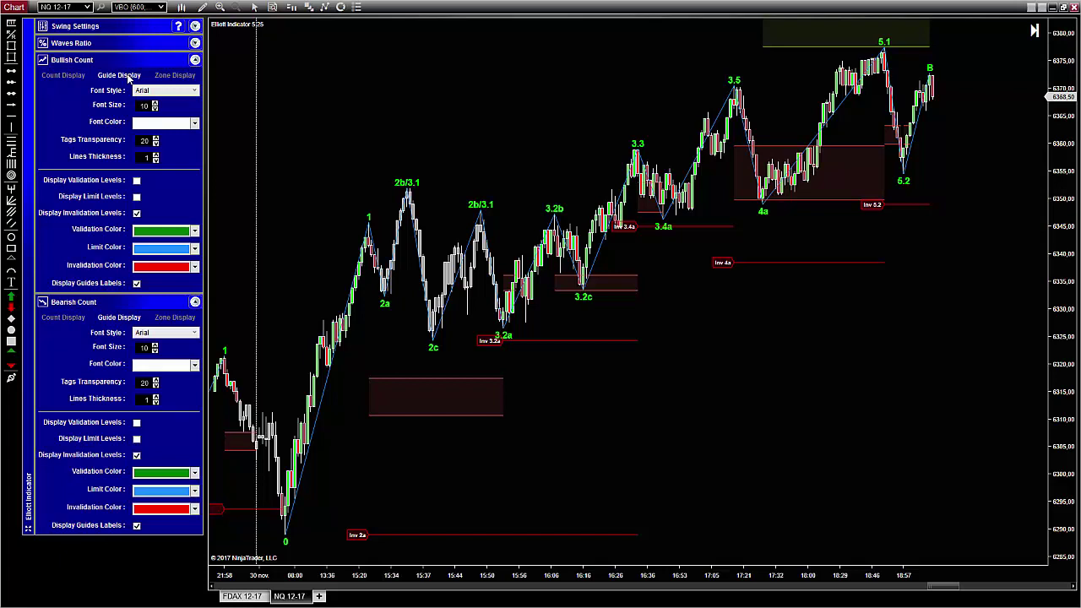
Step: Try Cambria and then Comic Sans MS for the bullish guide labels, enlarging the font size to 18
click(158, 90)
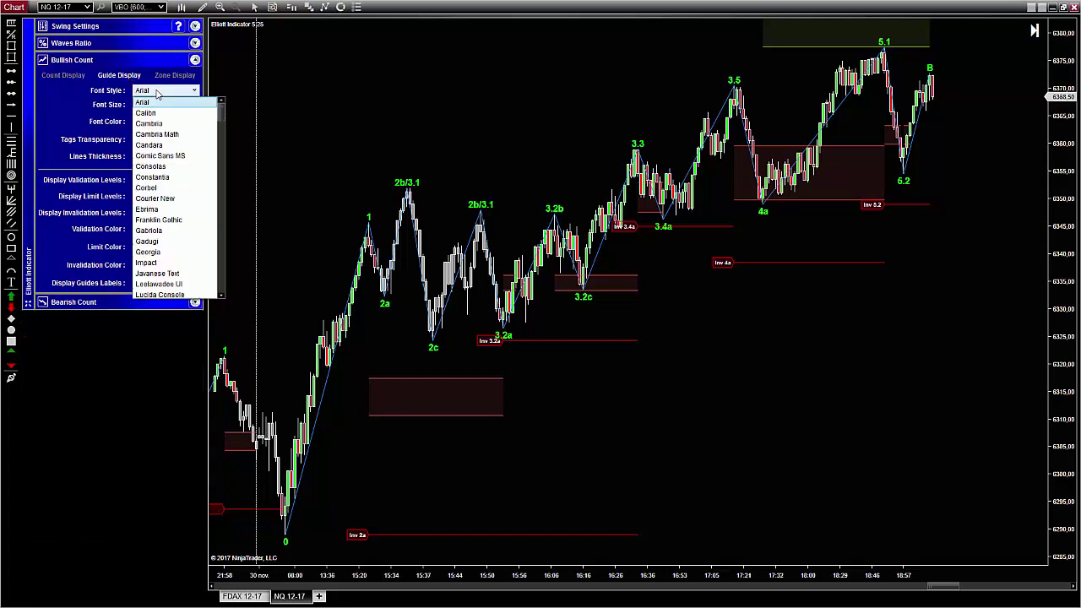
click(150, 125)
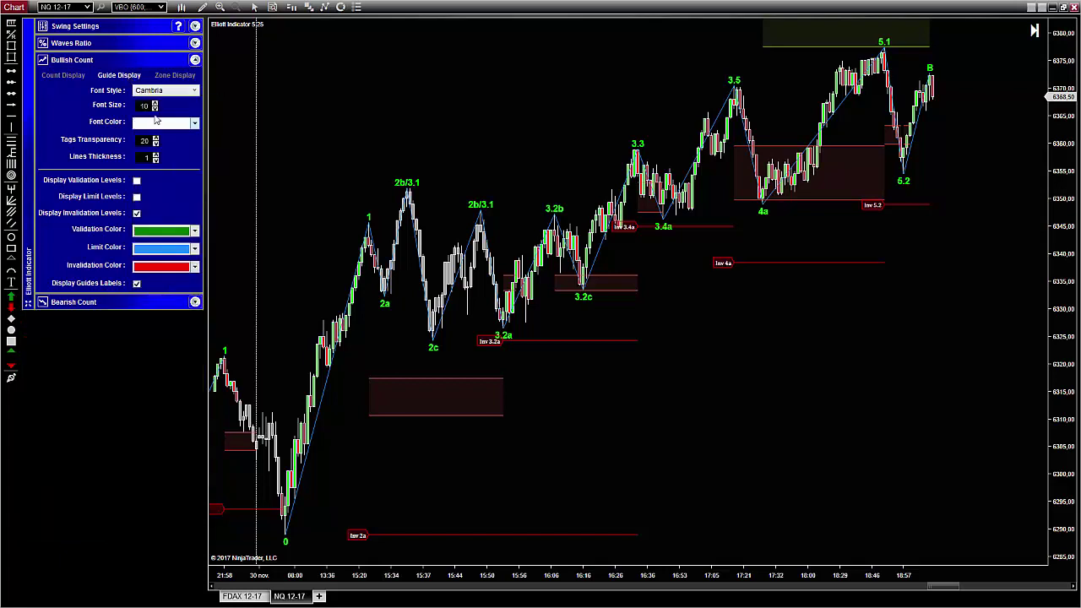
click(158, 90)
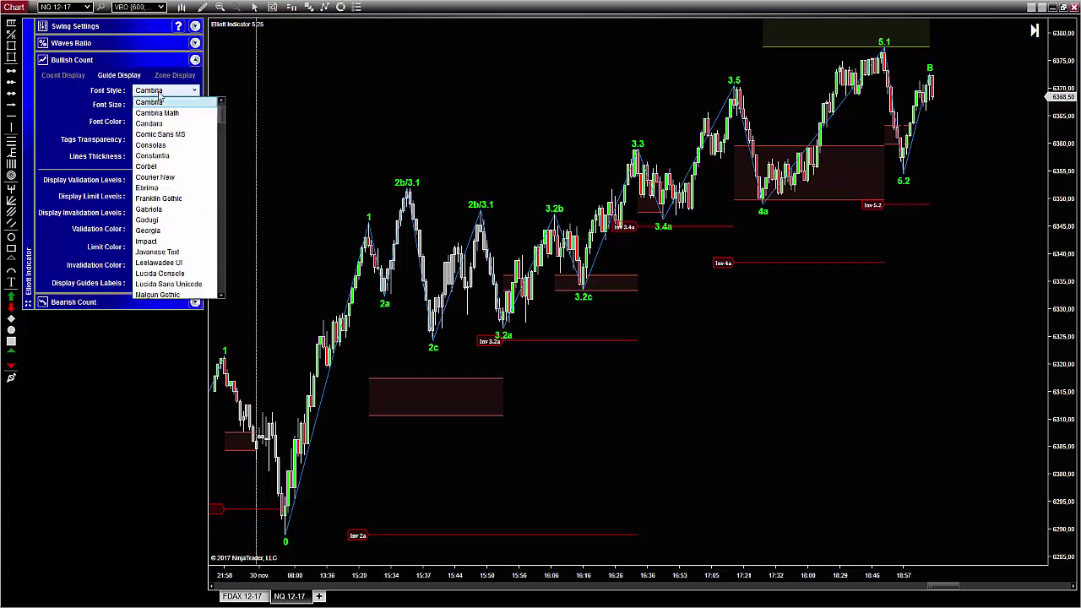
click(156, 134)
click(155, 102)
click(154, 102)
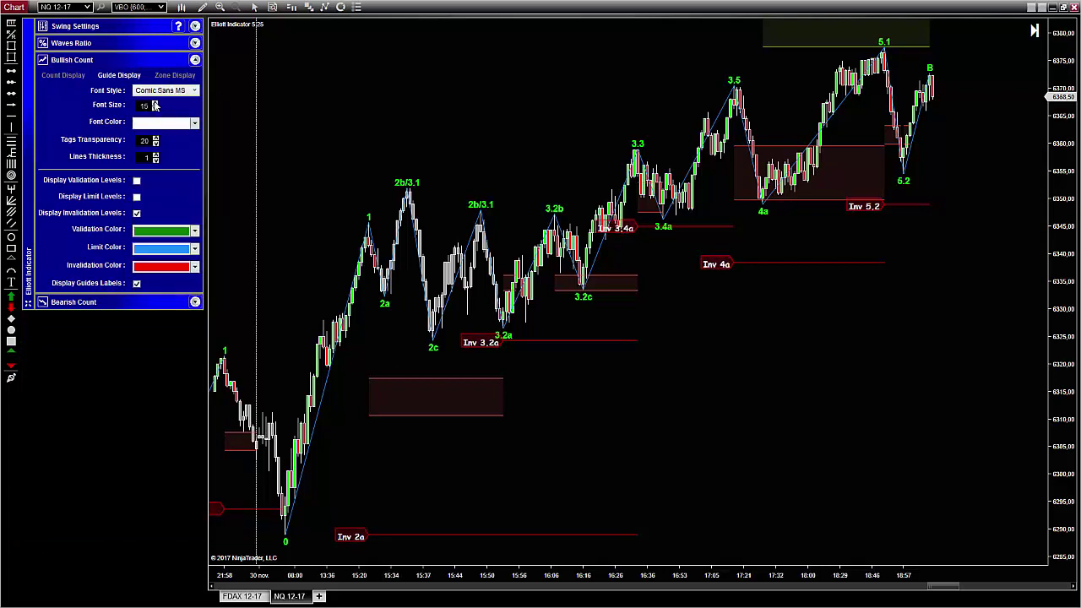
click(155, 103)
Step: Set the bullish guide labels to Consolas at size 14 with tags transparency 50
click(161, 91)
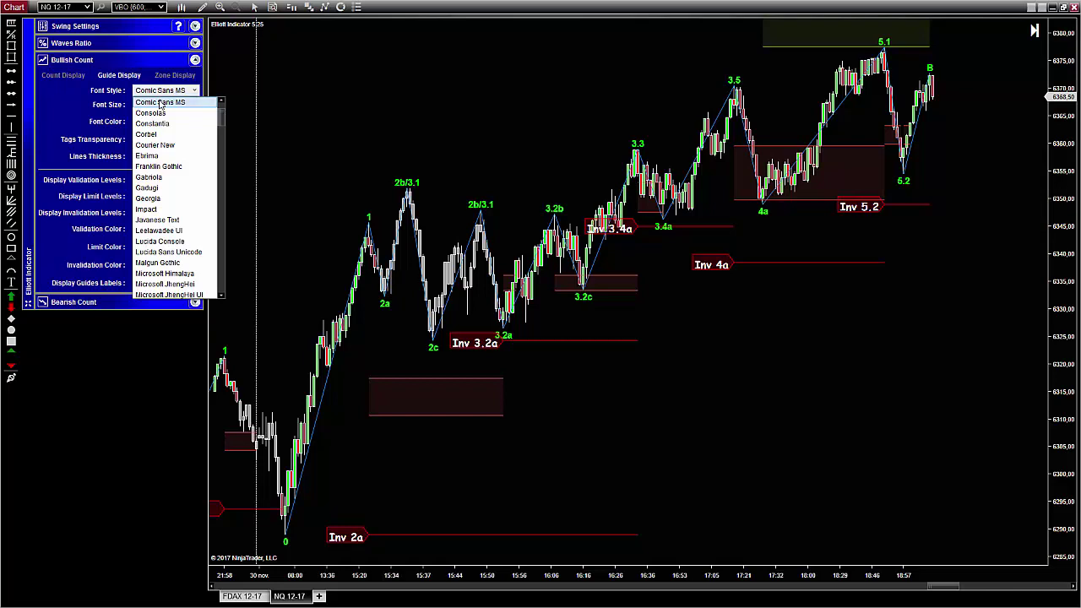
click(160, 113)
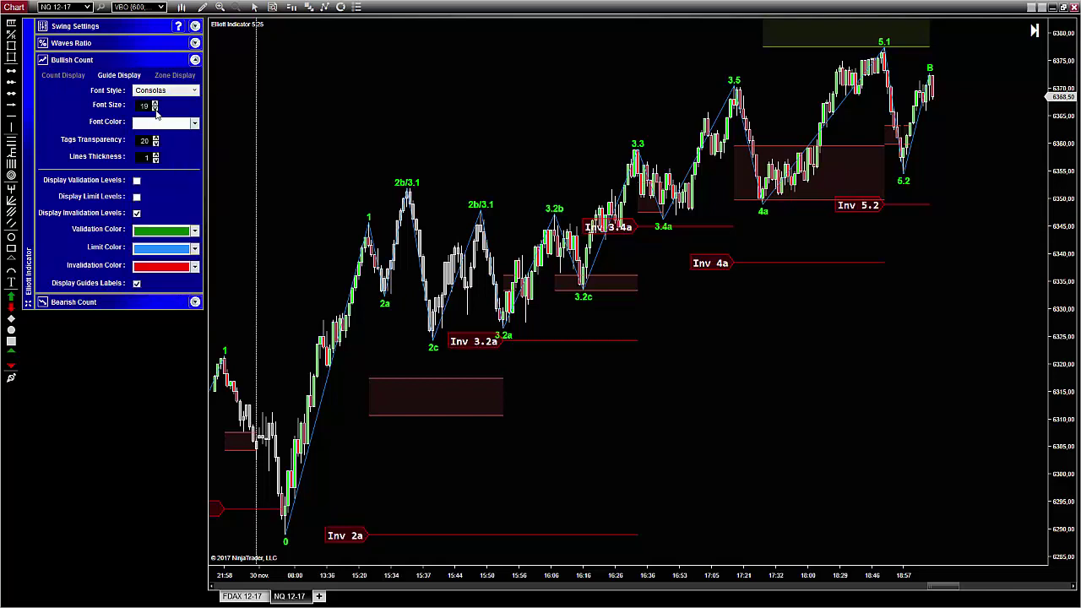
click(154, 108)
click(155, 108)
click(154, 108)
click(154, 108)
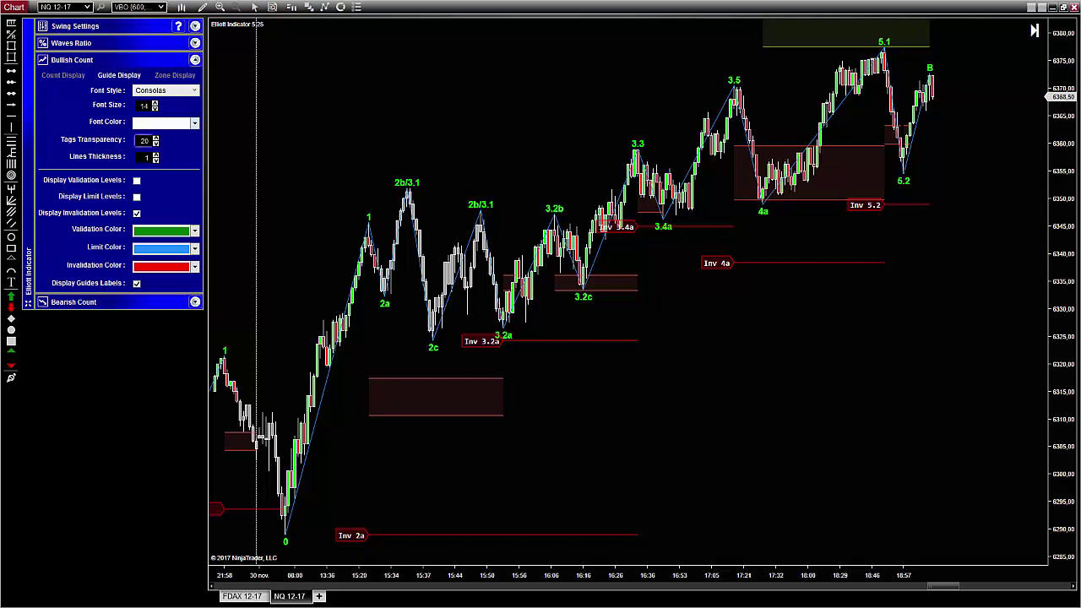
click(144, 140)
text(50)
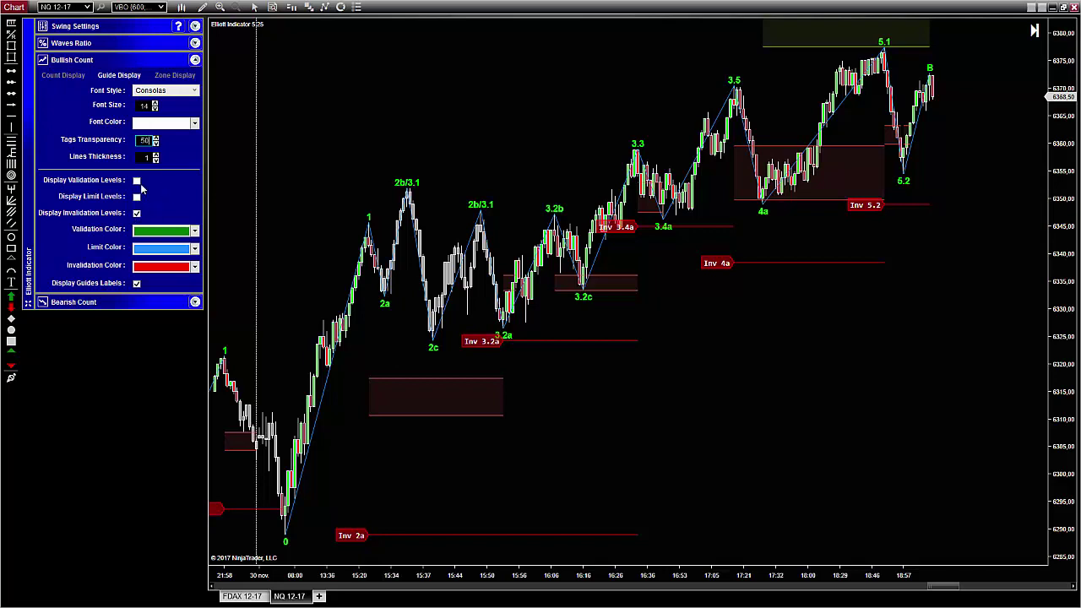
Step: Turn on the validation and limit levels, then hide the invalidation, limit and validation levels
click(137, 180)
click(136, 196)
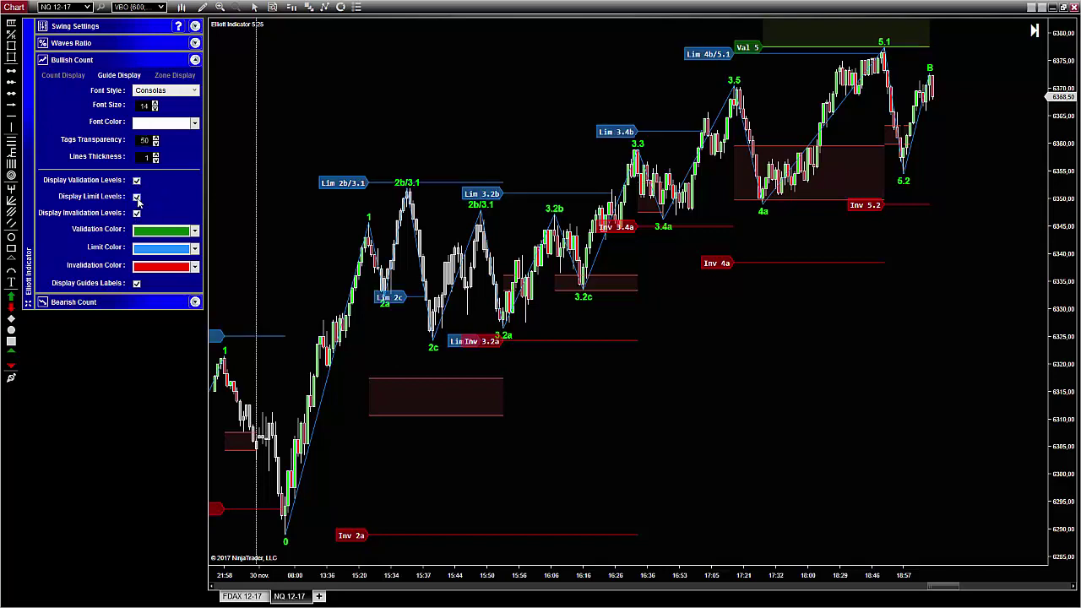
click(136, 213)
click(136, 196)
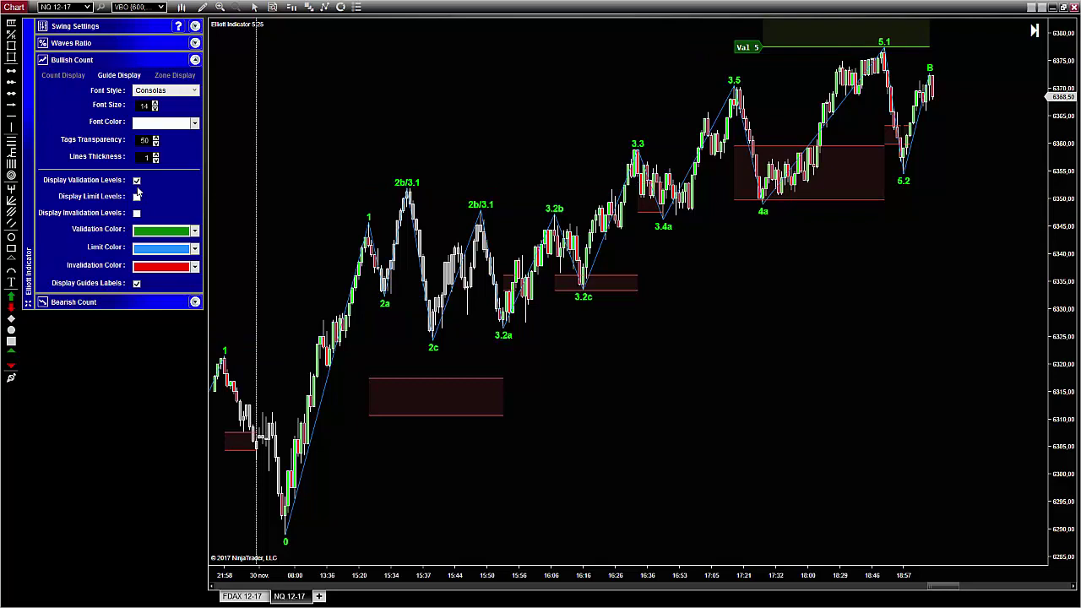
click(136, 181)
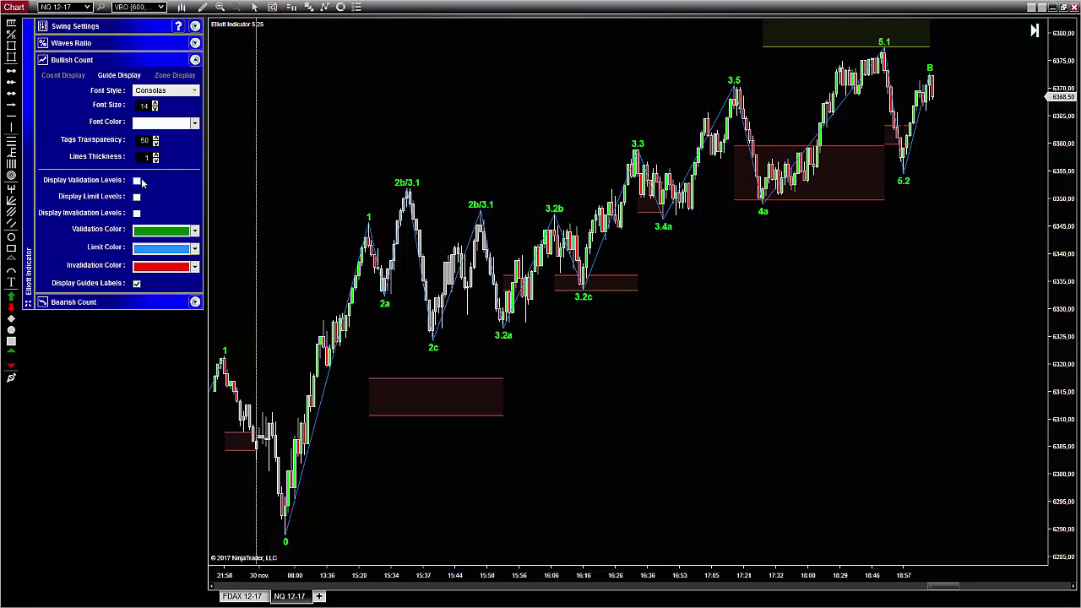
Step: Show the validation, limit and invalidation levels again, then uncheck all three
click(137, 181)
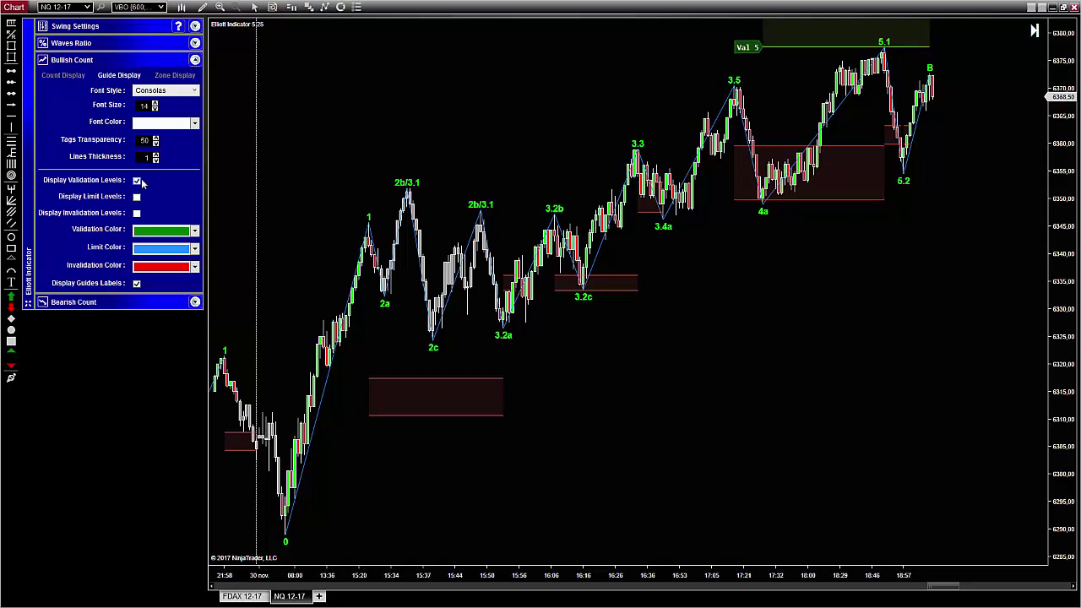
click(137, 197)
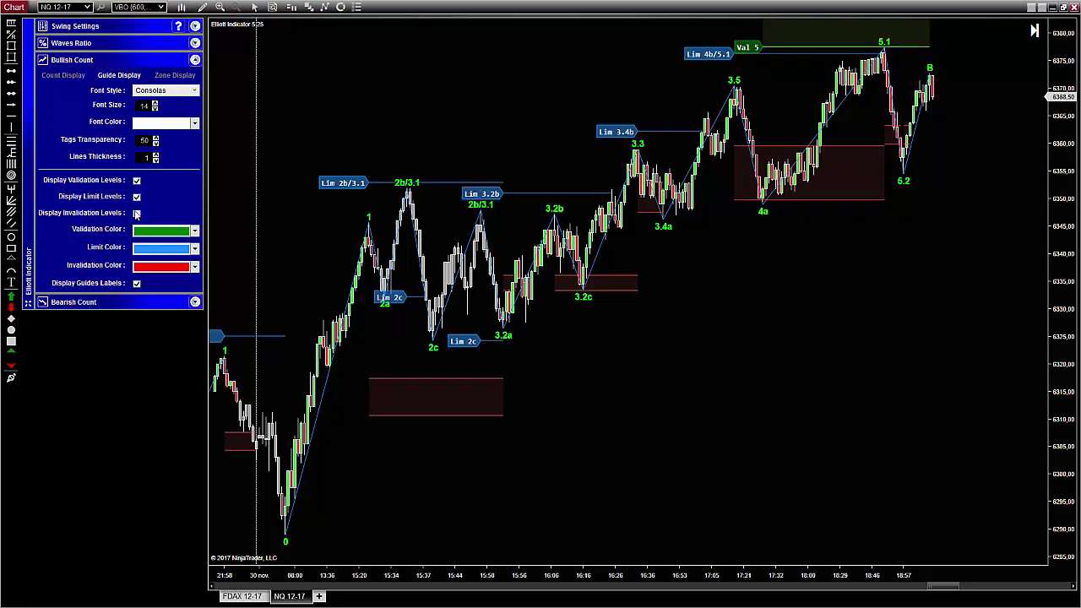
click(136, 214)
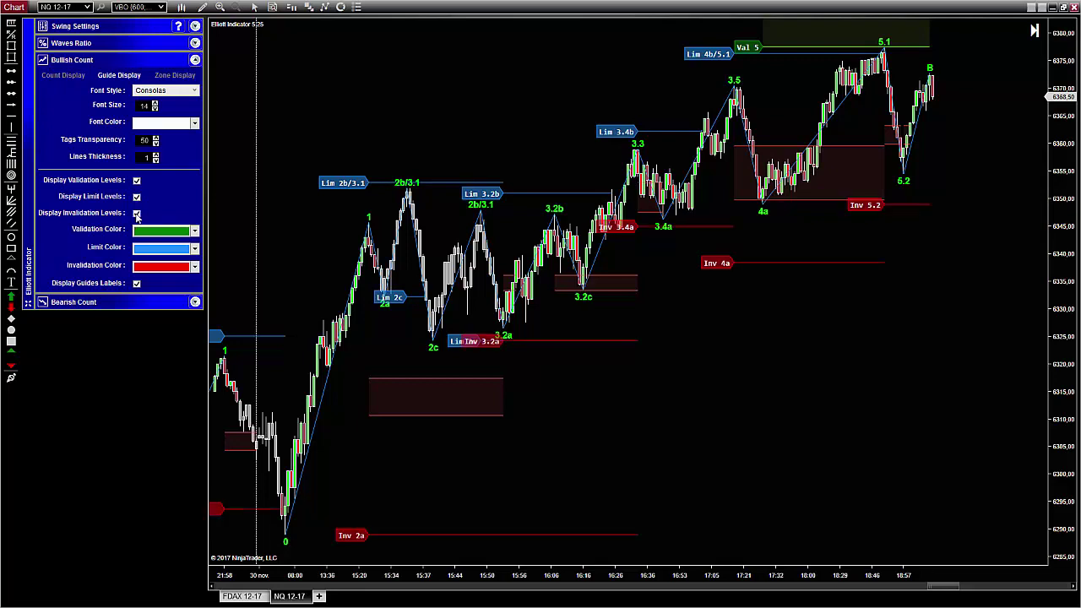
click(136, 214)
click(137, 197)
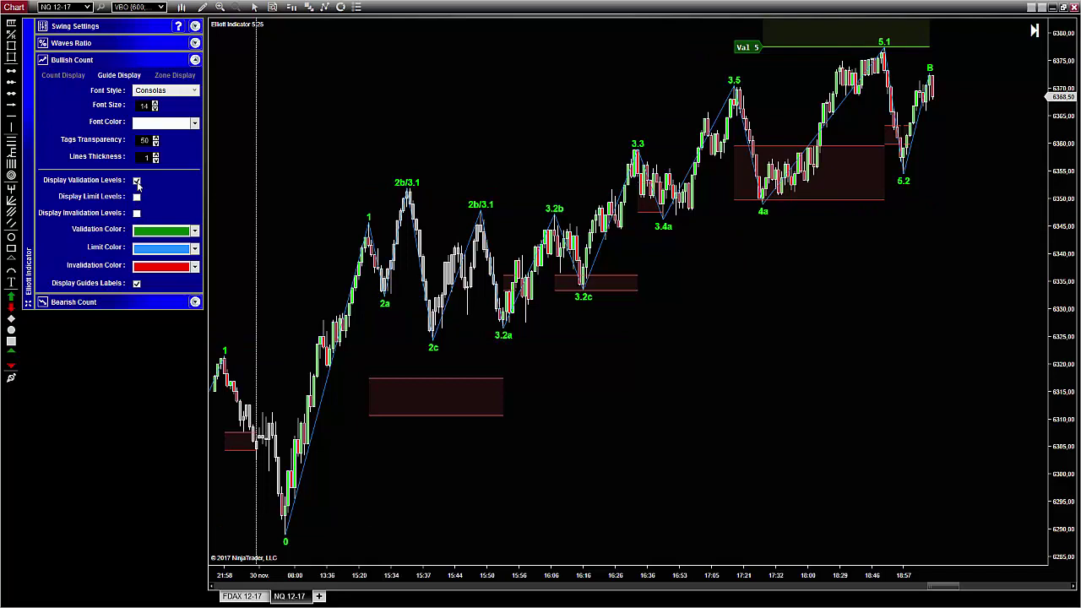
click(137, 181)
Step: Check Display Invalidation Levels to show the red Inv 2a, 3.2a, 3.4a, 4a and 5.2 levels
click(136, 214)
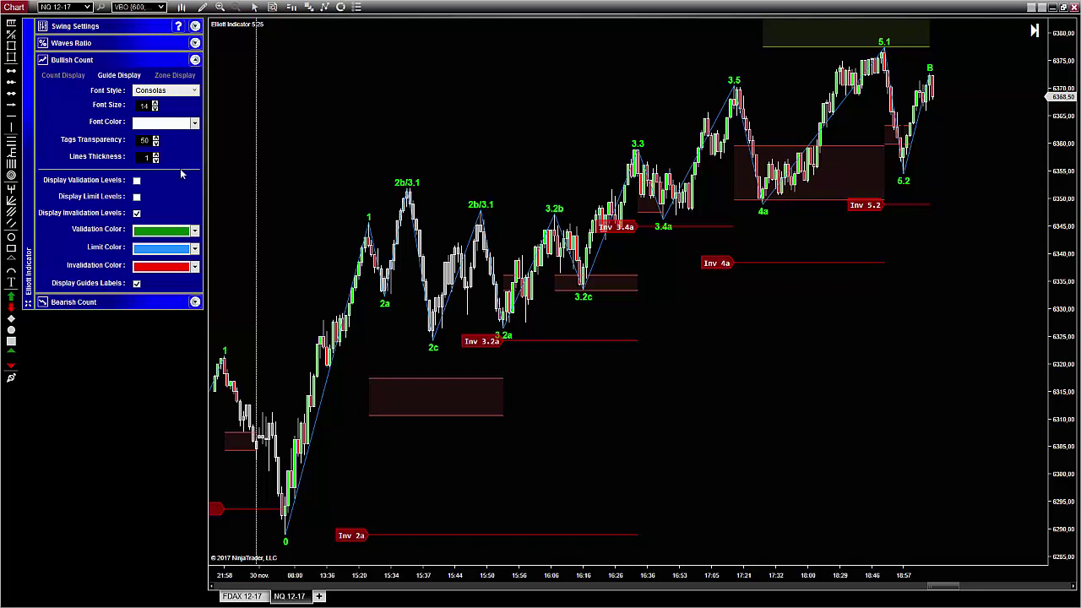
Step: View the green Val 3 level with invalidation hidden, then switch to showing only blue limit levels
click(136, 181)
click(136, 213)
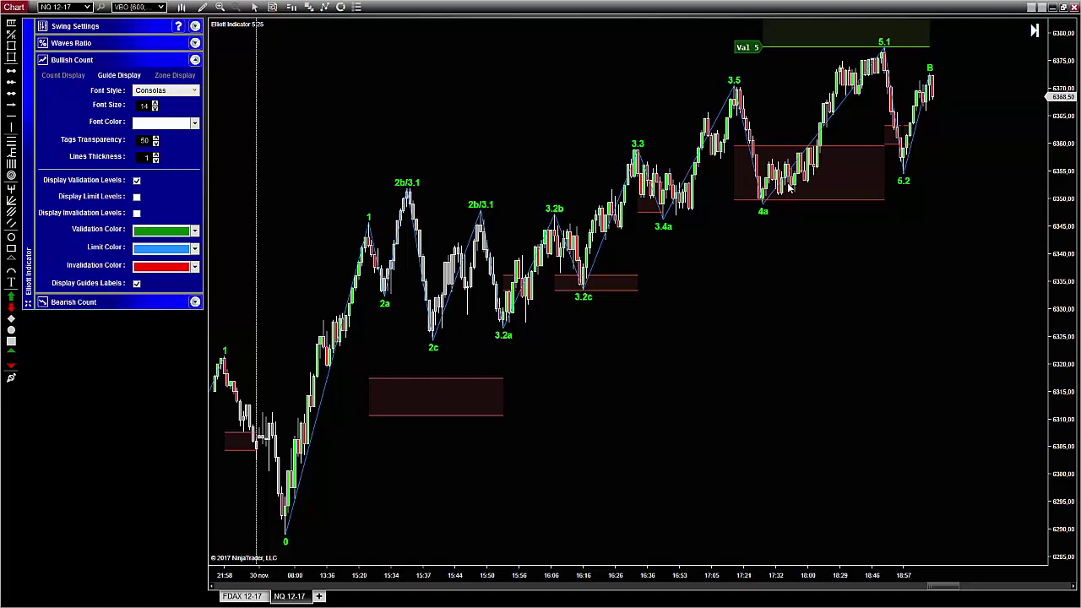
drag(1064, 123, 1068, 246)
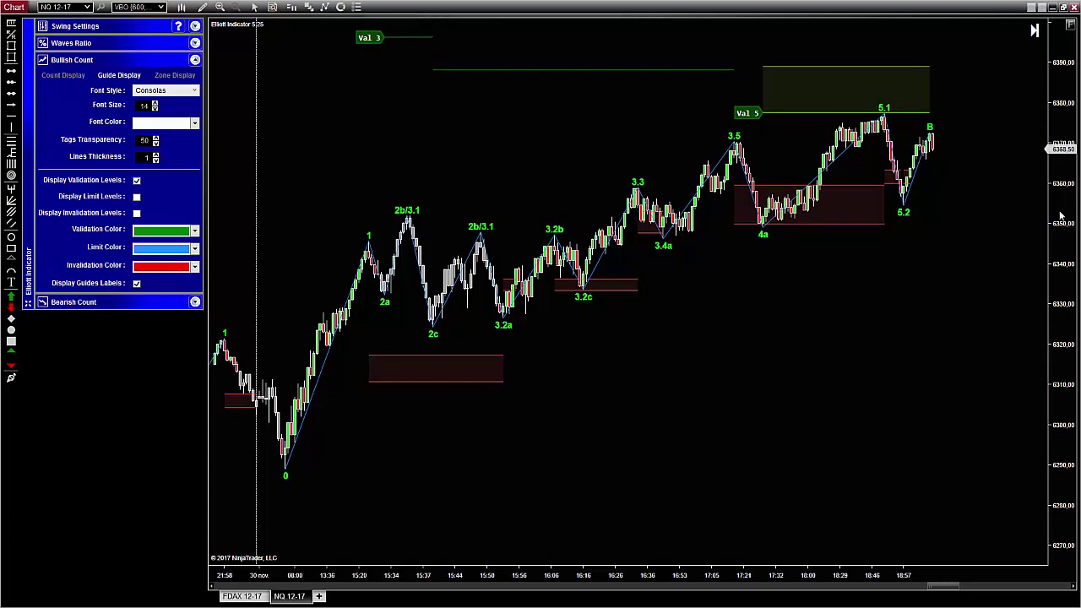
drag(1062, 167, 1062, 218)
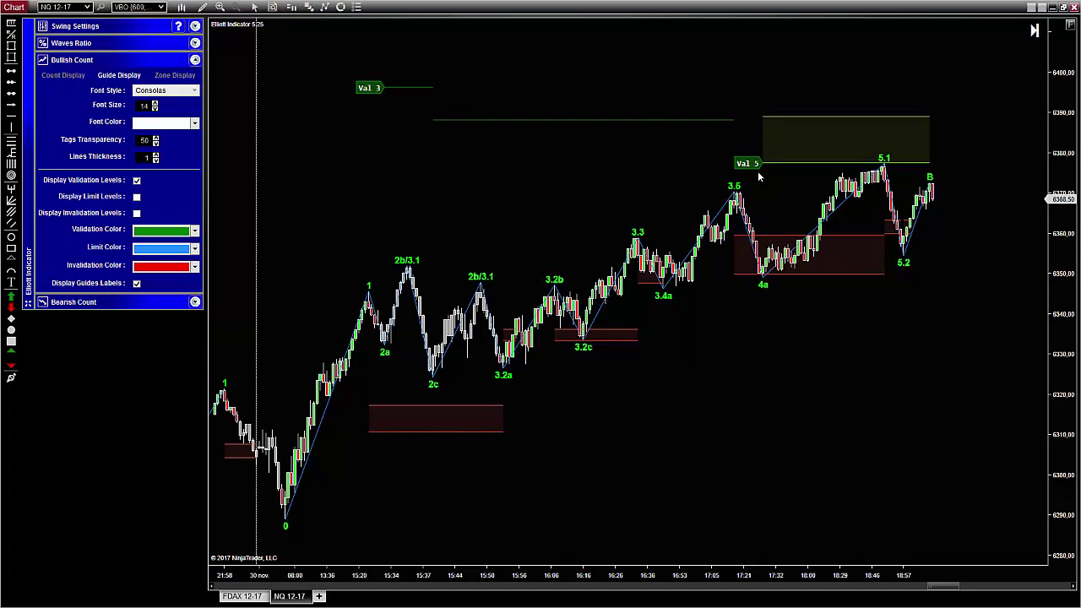
click(136, 180)
click(136, 196)
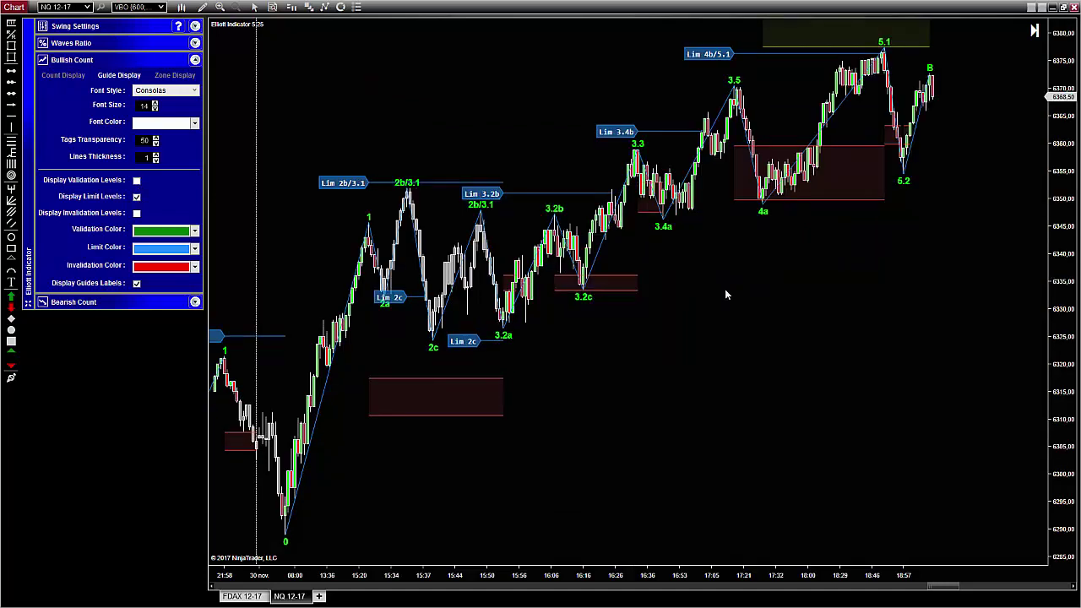
Step: Show the abc Waves Ratio settings, then toggle the level checkboxes and leave all three unchecked
click(195, 43)
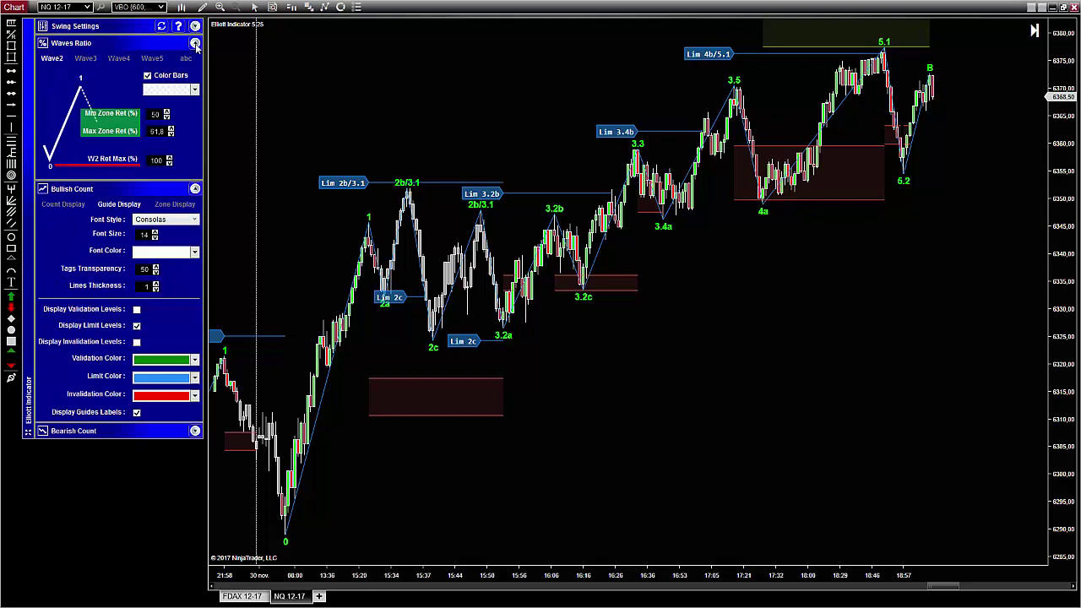
click(186, 58)
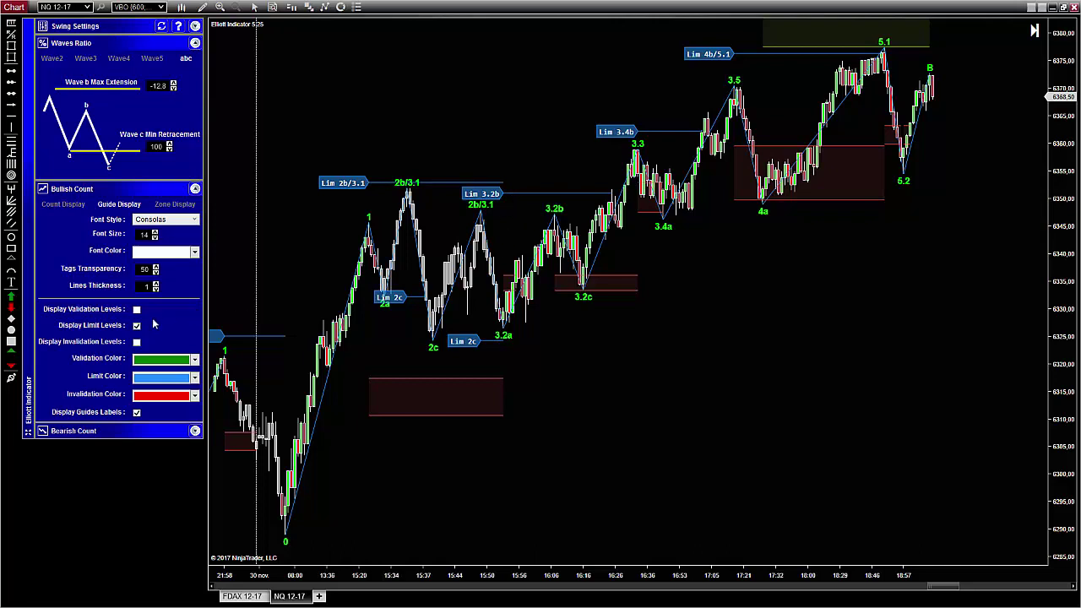
click(136, 310)
click(136, 342)
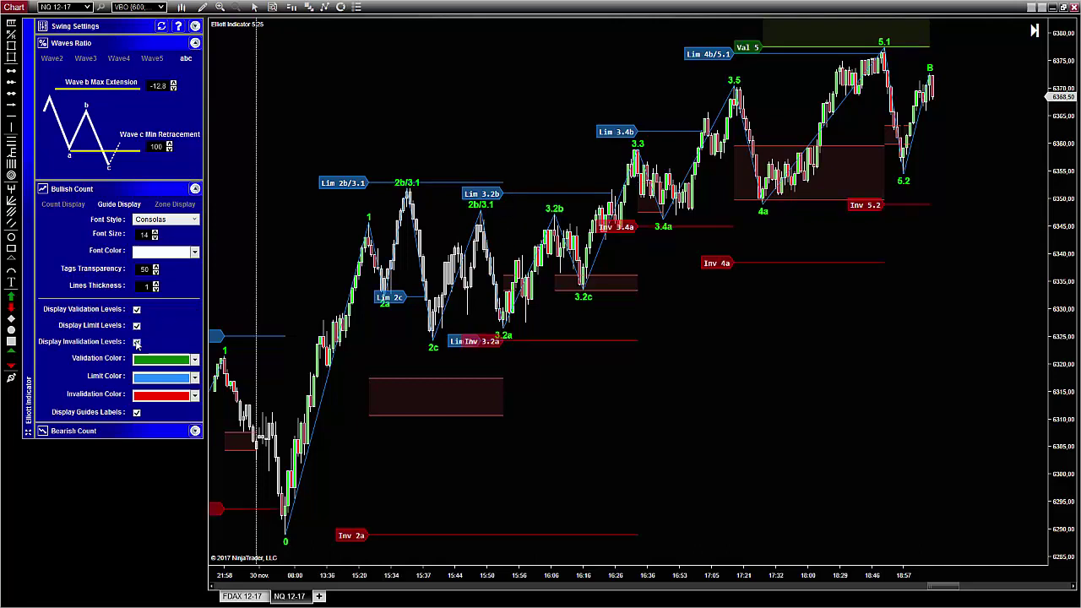
click(136, 342)
click(136, 326)
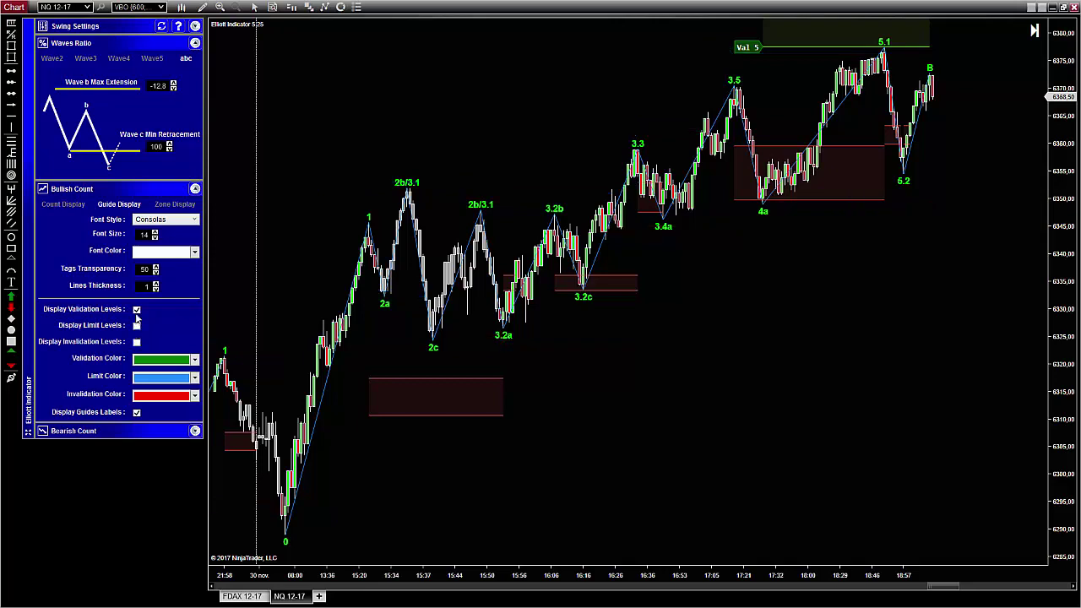
click(136, 311)
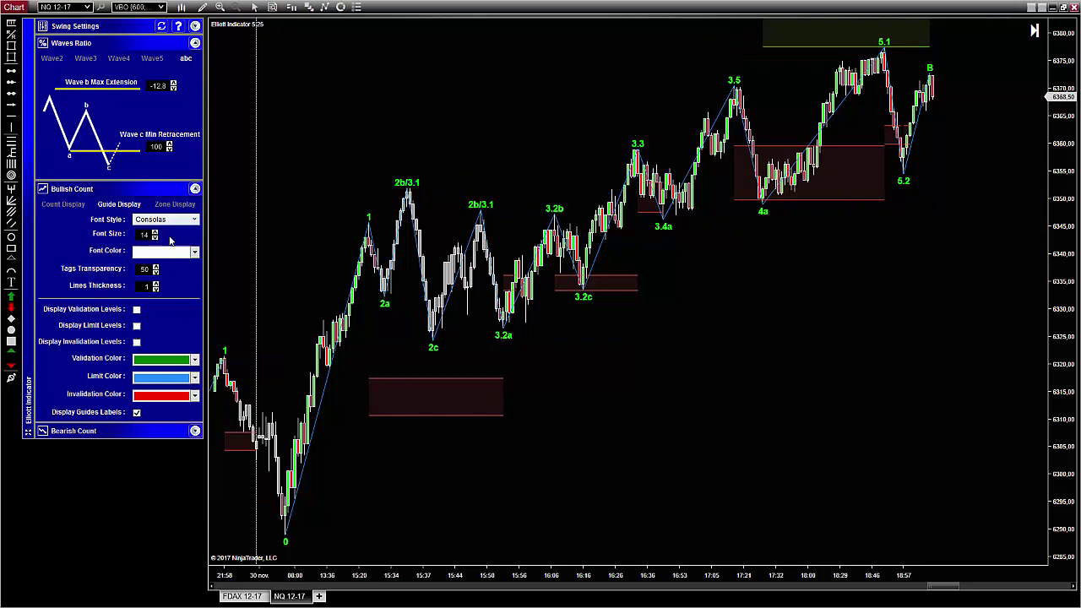